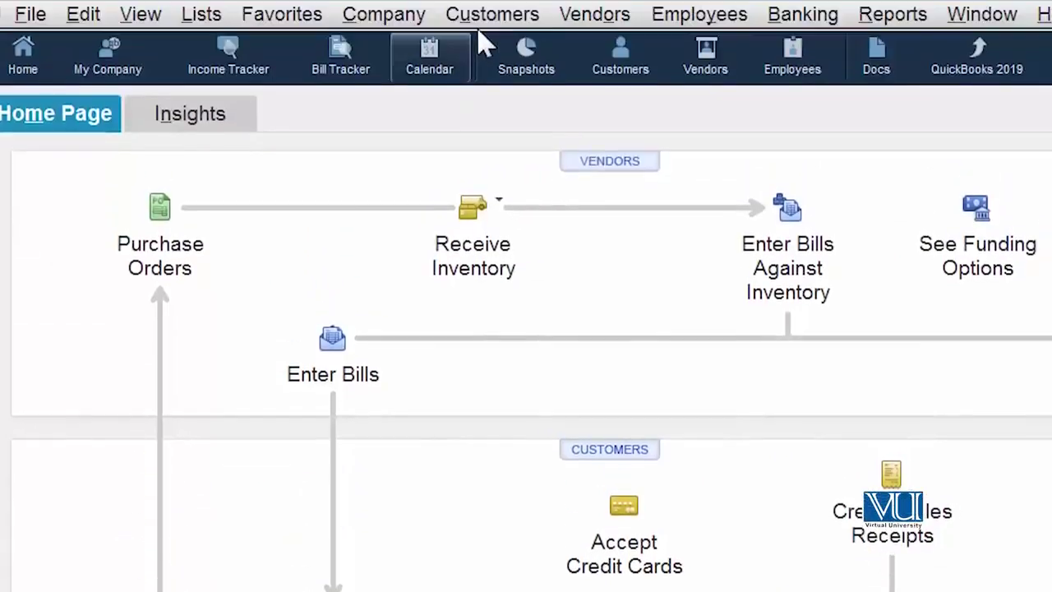
- Start a new blank invoice from the Customers menu, keeping the Rock Castle Invoice template for now
{"action": "left_click", "coordinate": [490, 18]}
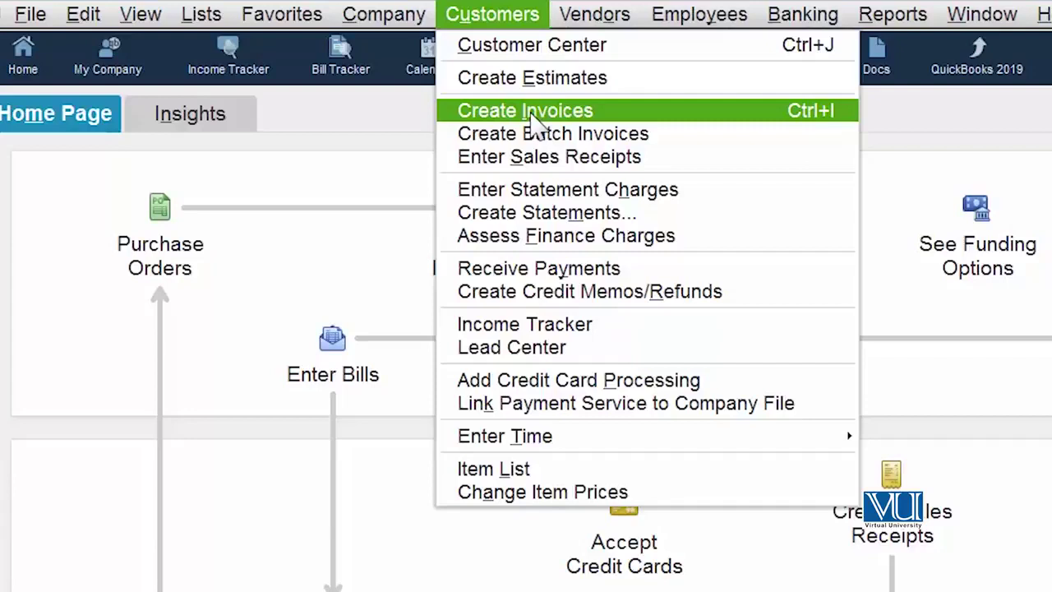
{"action": "left_click", "coordinate": [532, 115]}
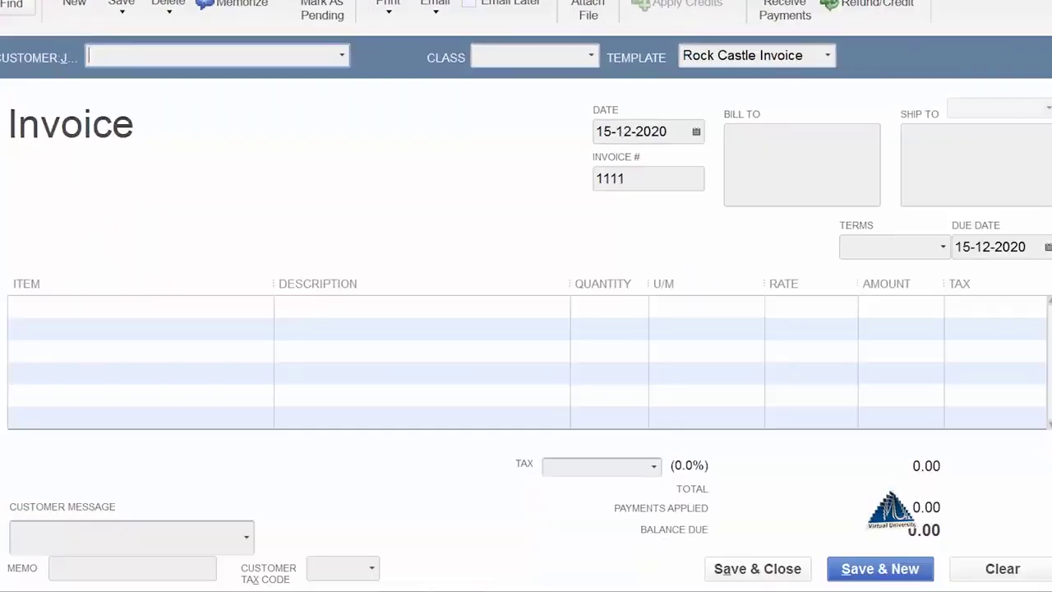
{"action": "left_click", "coordinate": [826, 55]}
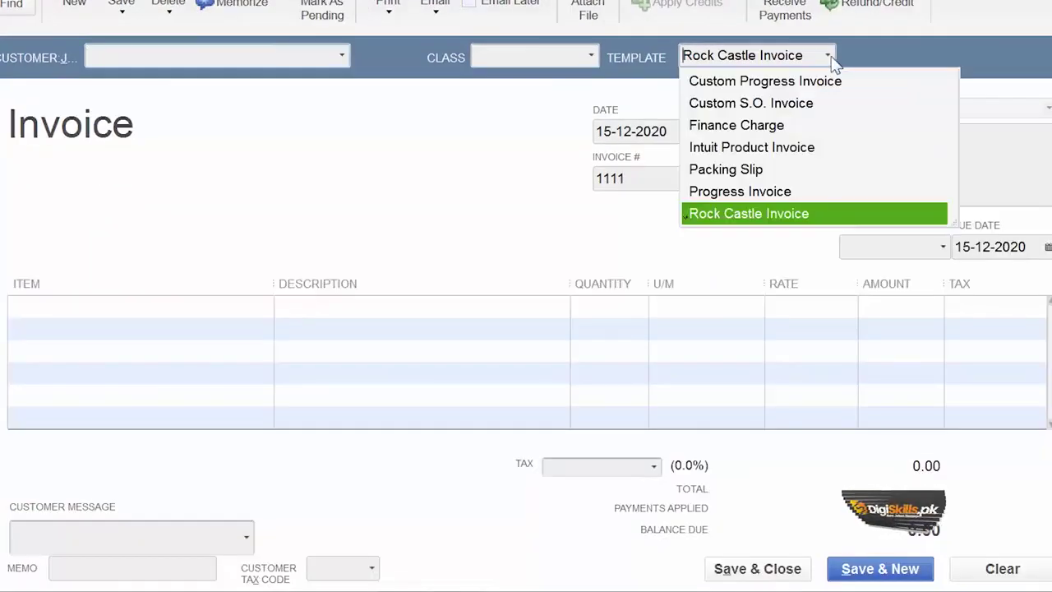
{"action": "left_click", "coordinate": [751, 211]}
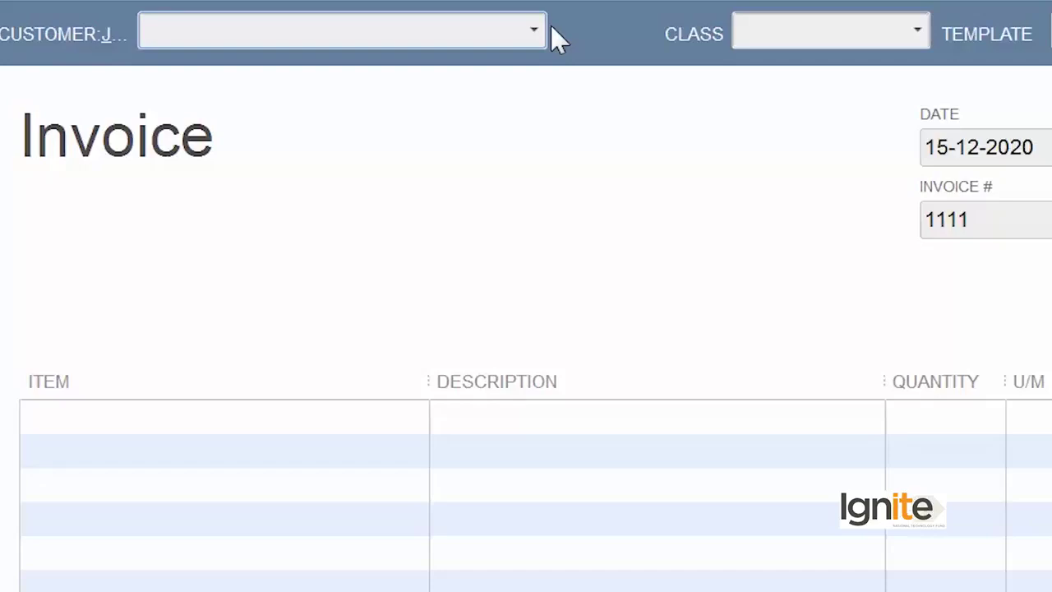
- Pick the customer to bill, then switch the template to Intuit Product Invoice
{"action": "left_click", "coordinate": [538, 31]}
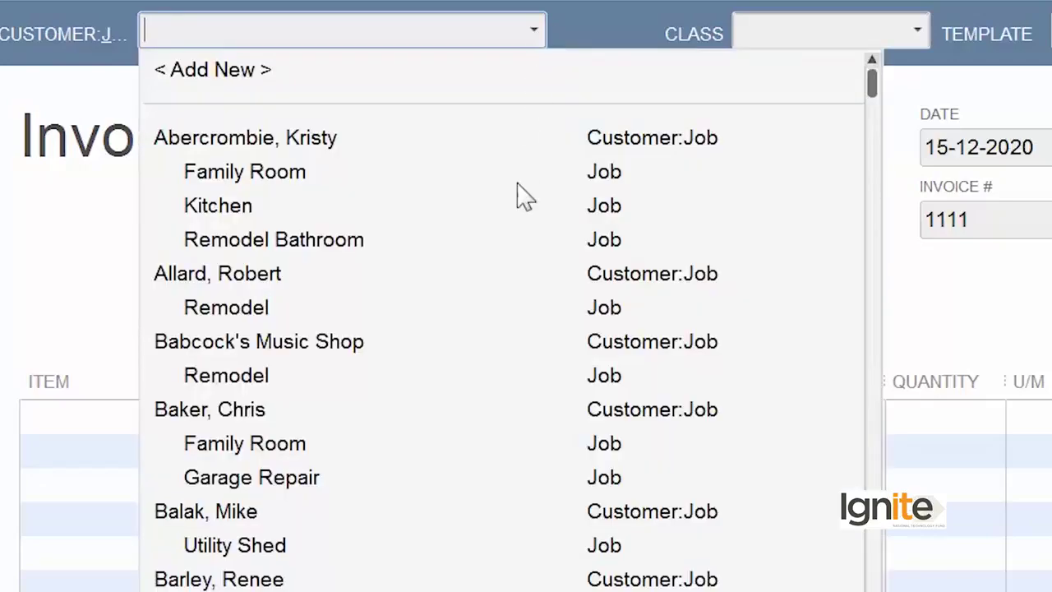
{"action": "left_click", "coordinate": [265, 415]}
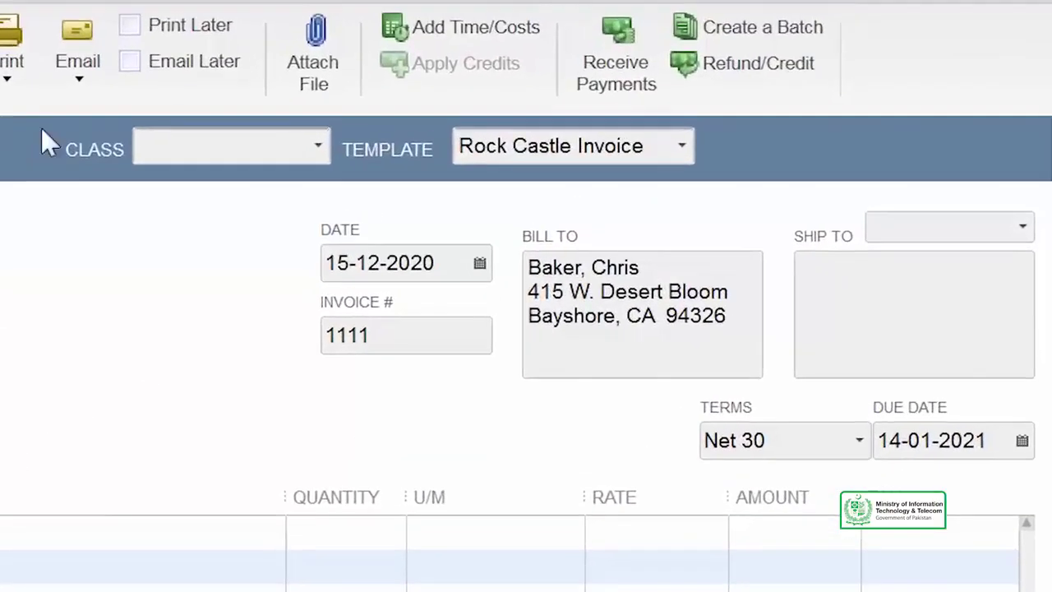
{"action": "left_click", "coordinate": [681, 148]}
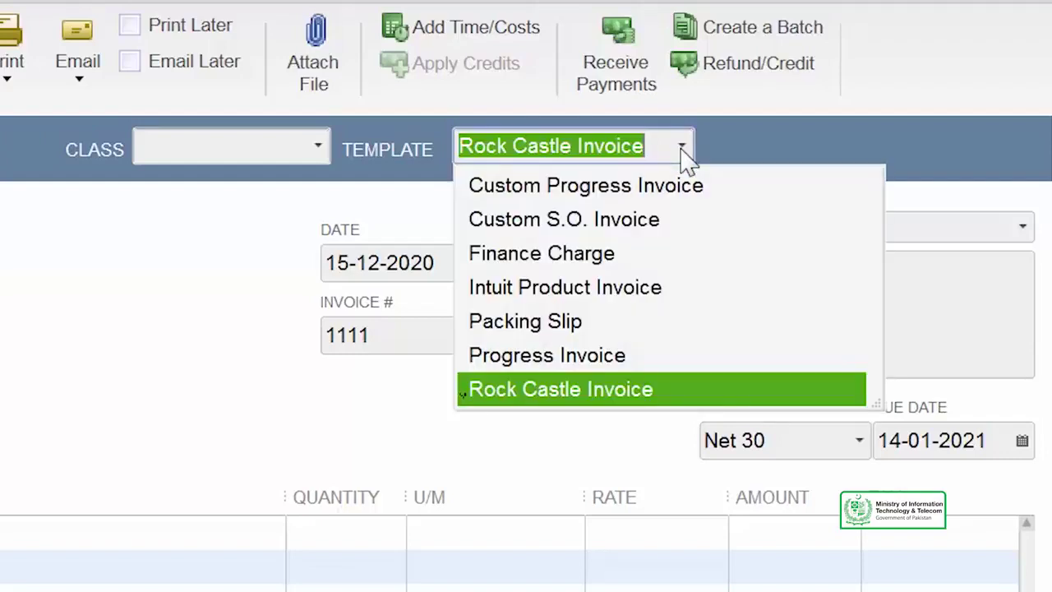
{"action": "left_click", "coordinate": [657, 294]}
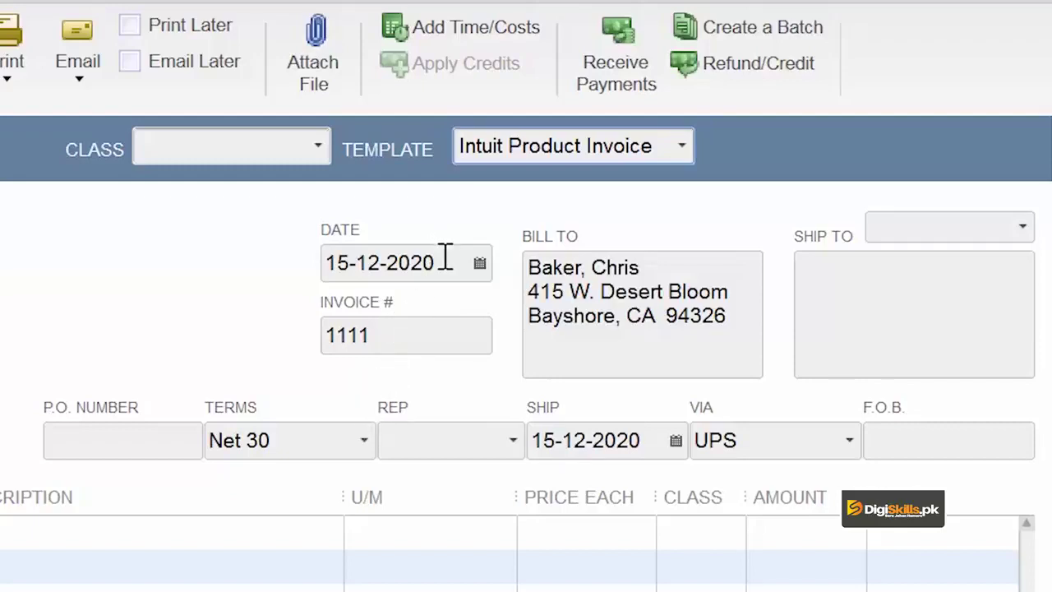
{"action": "left_click", "coordinate": [479, 263]}
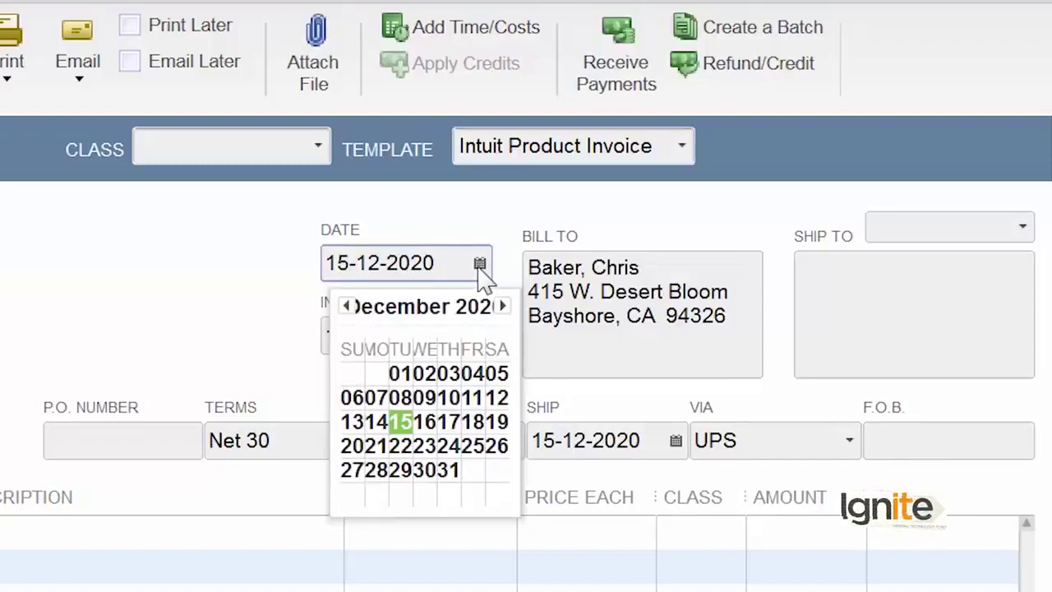
{"action": "left_click", "coordinate": [284, 339]}
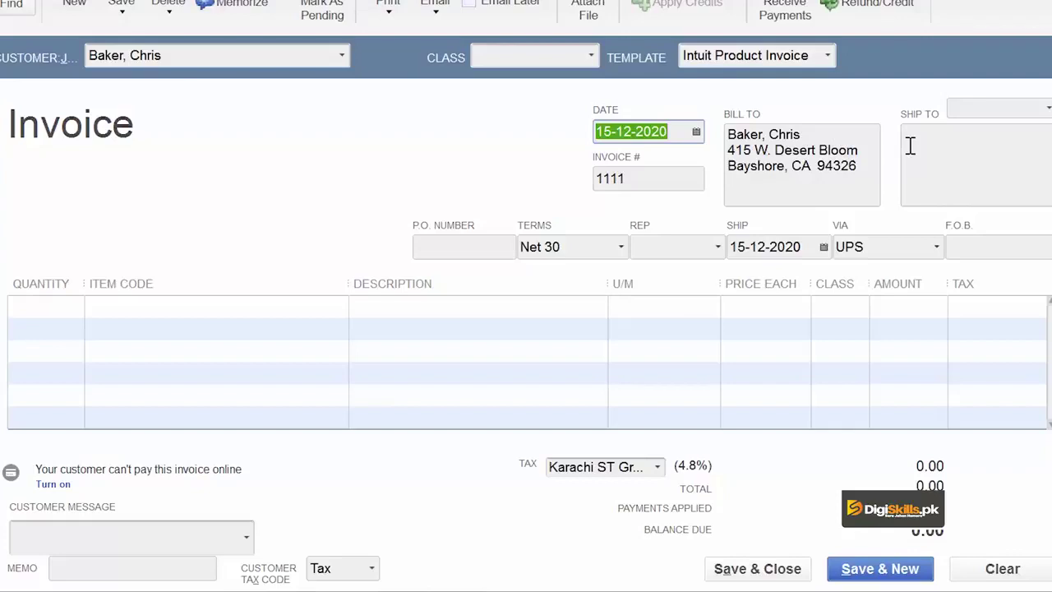
- Copy the Bill To address into the Ship To box
{"action": "left_click_drag", "start_coordinate": [859, 168], "coordinate": [716, 133]}
{"action": "key", "text": "ctrl+c"}
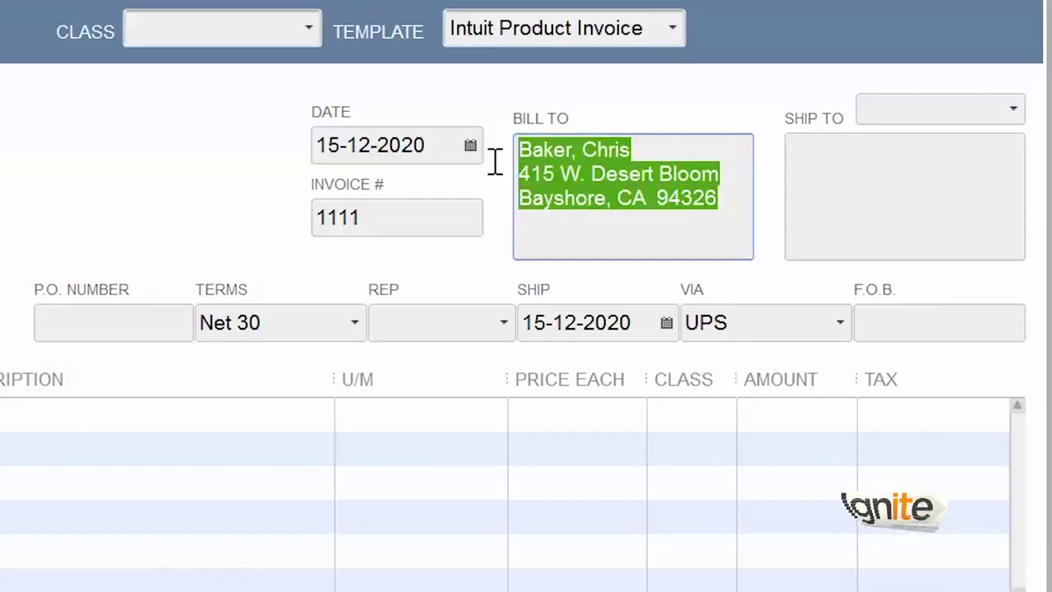
{"action": "left_click", "coordinate": [963, 173]}
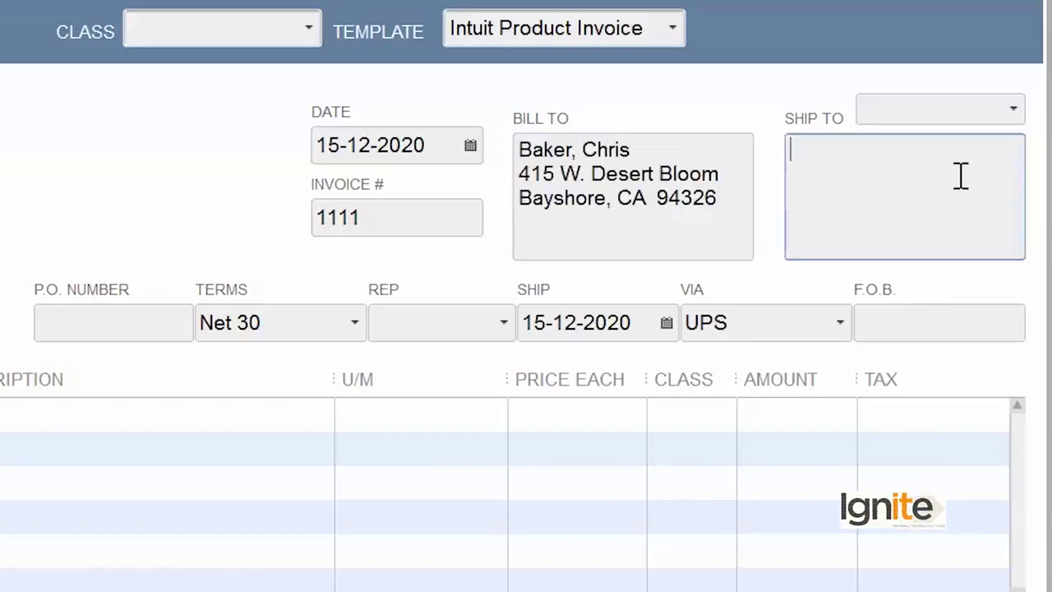
{"action": "key", "text": "ctrl+v"}
{"action": "key", "text": "Tab"}
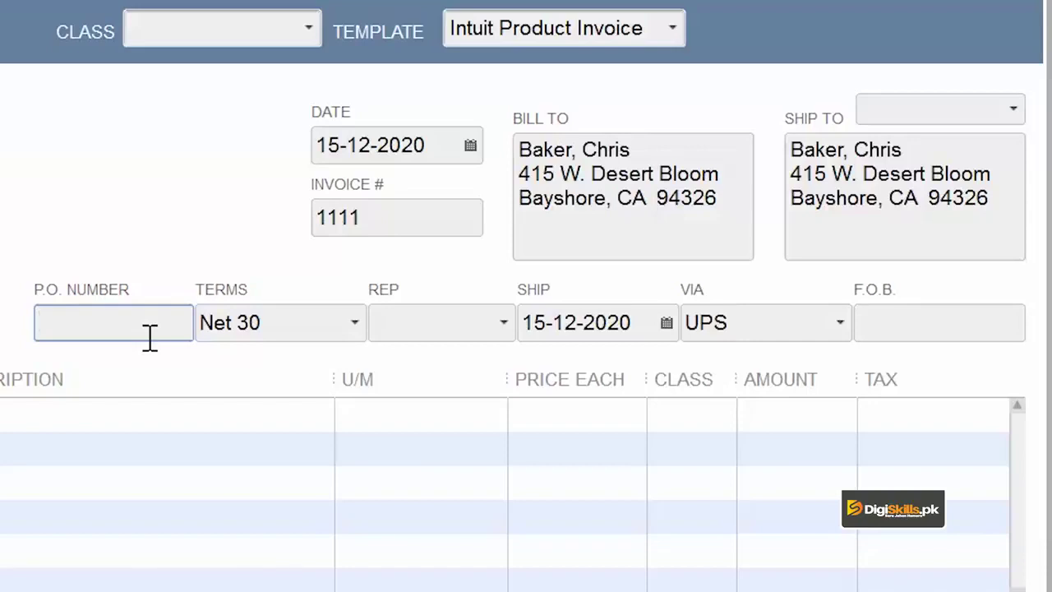
- Enter 02345 as the invoice's P.O. number
{"action": "type", "text": "02345"}
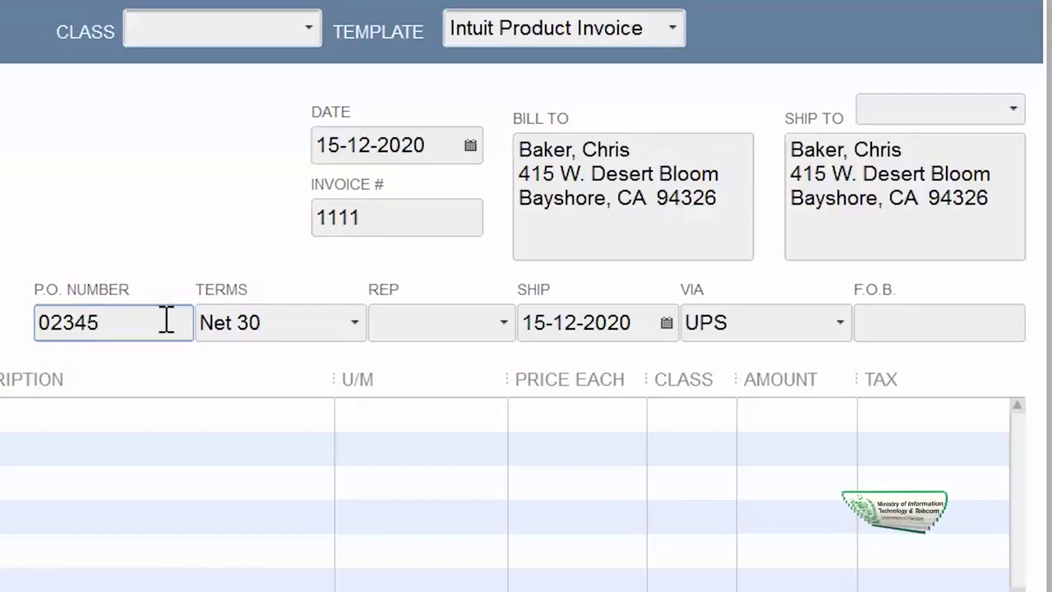
{"action": "left_click", "coordinate": [337, 329]}
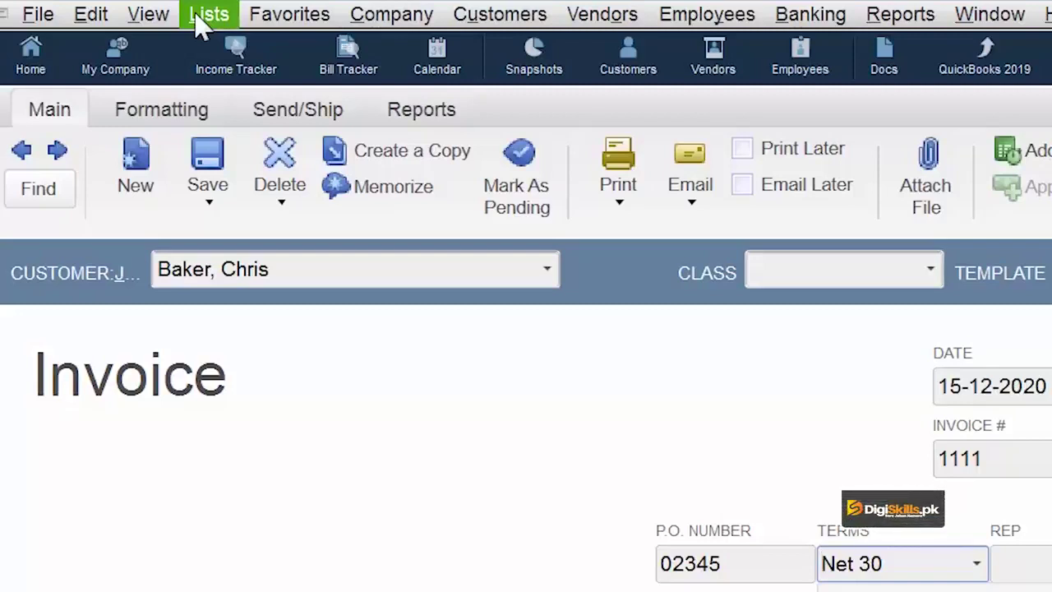
- Change the payment terms from Net 30 to 1% 10 Net 30
{"action": "key", "text": "alt+Down"}
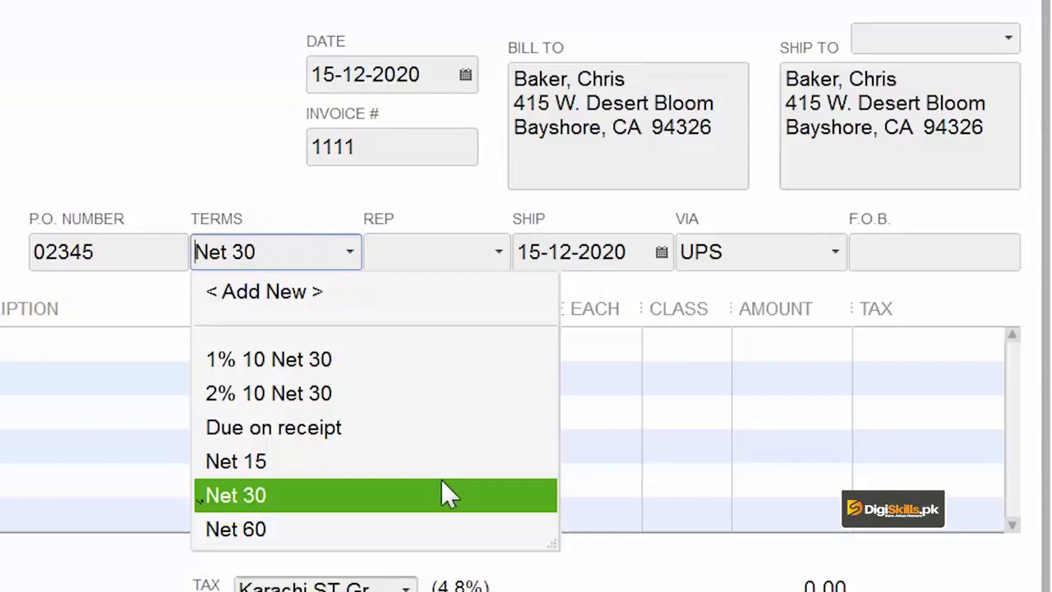
{"action": "key", "text": "Up"}
{"action": "key", "text": "Up"}
{"action": "key", "text": "Up"}
{"action": "key", "text": "Up"}
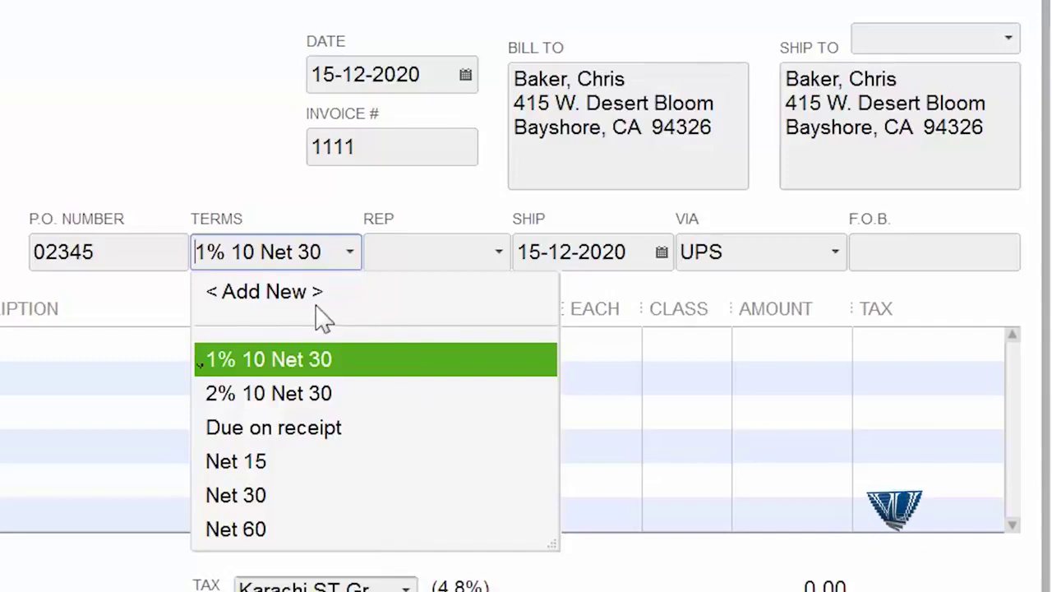
{"action": "left_click", "coordinate": [466, 255]}
{"action": "left_click", "coordinate": [497, 253]}
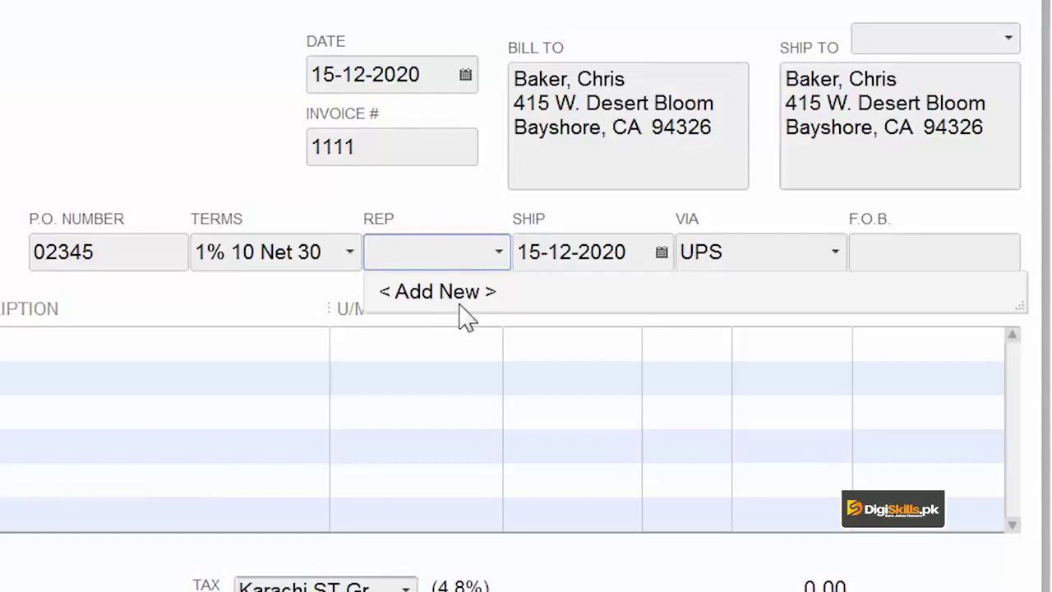
- Leave the sales rep empty and keep UPS as the shipping method
{"action": "key", "text": "Escape"}
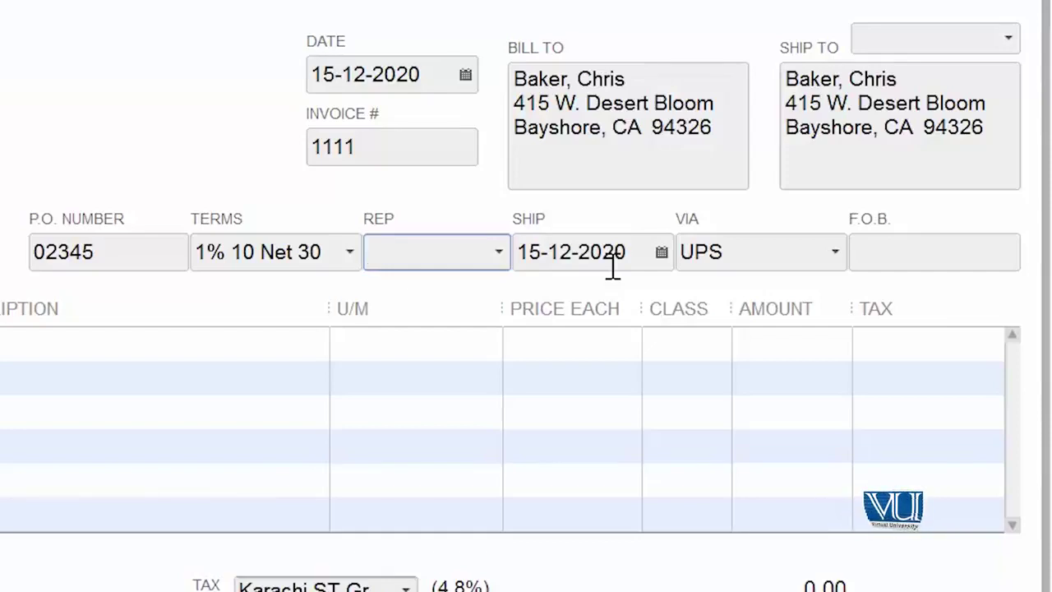
{"action": "left_click", "coordinate": [834, 254]}
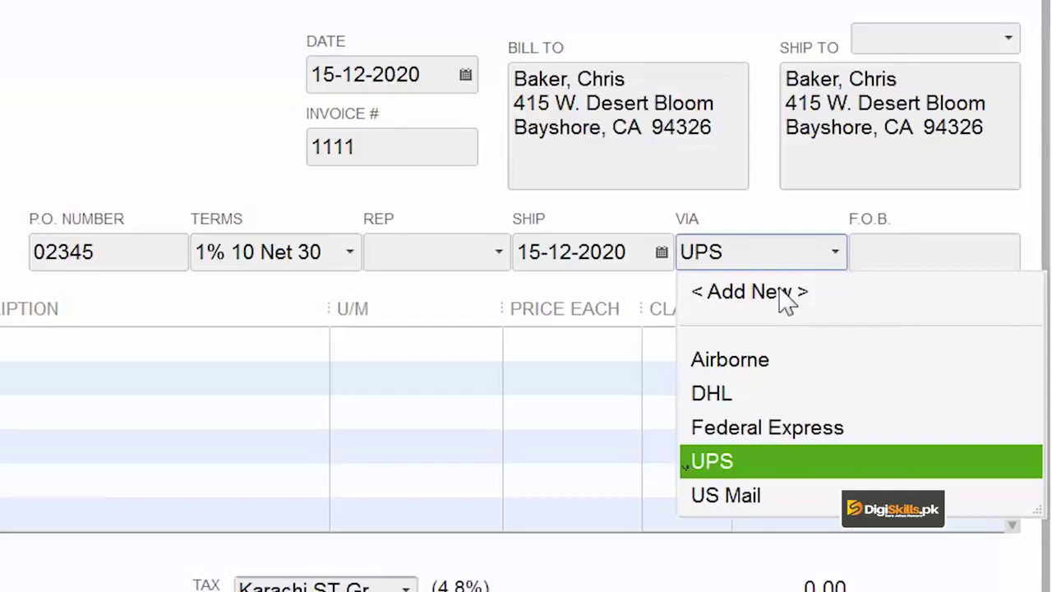
{"action": "left_click", "coordinate": [969, 255]}
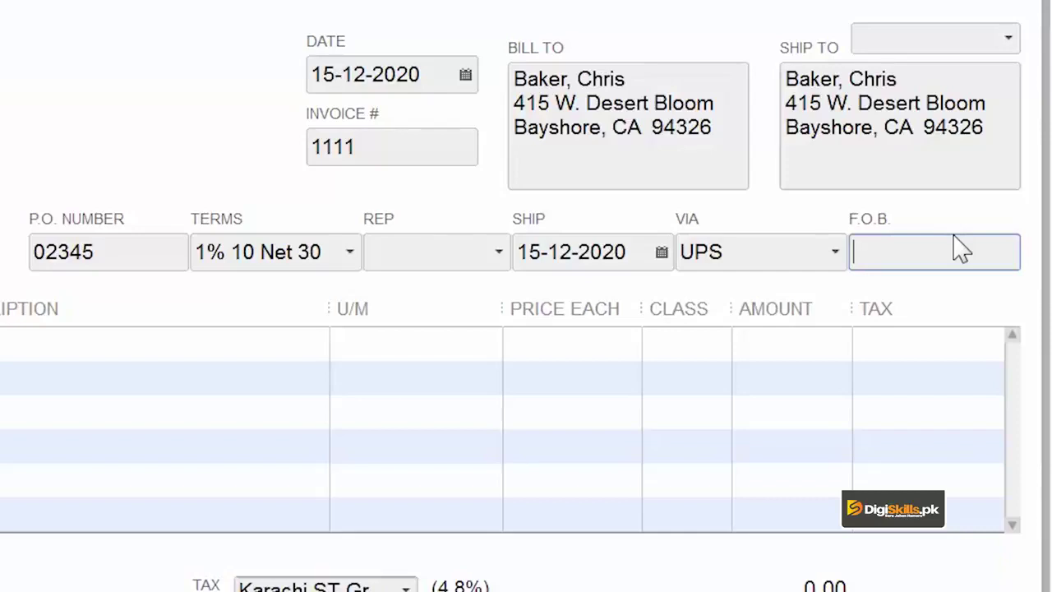
- Enter Destination in the F.O.B. field
{"action": "type", "text": "Destination"}
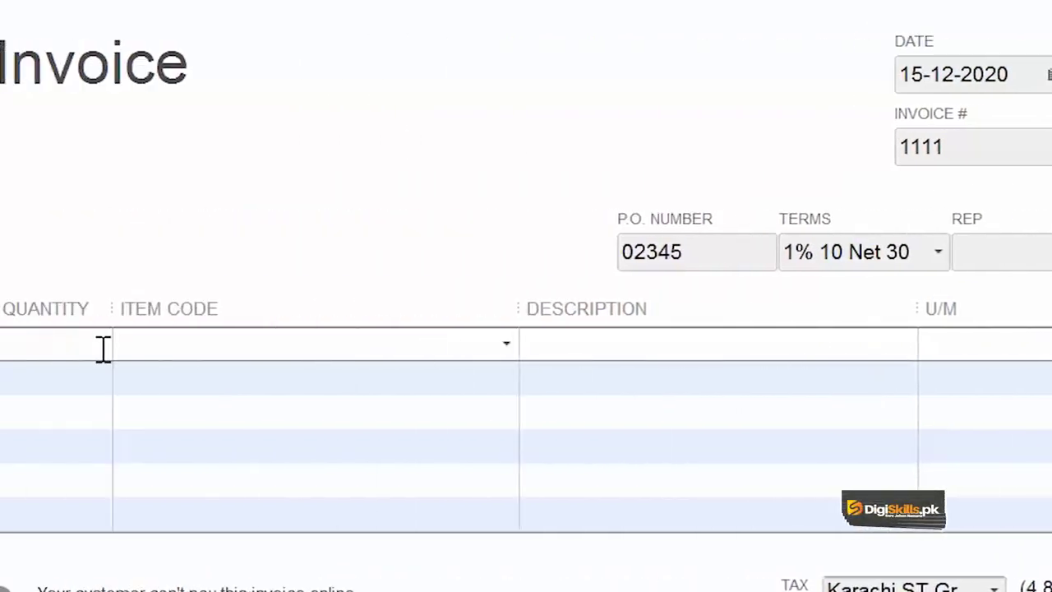
- Add a first line item: quantity 10 of Door Handle
{"action": "left_click", "coordinate": [103, 349]}
{"action": "type", "text": "10"}
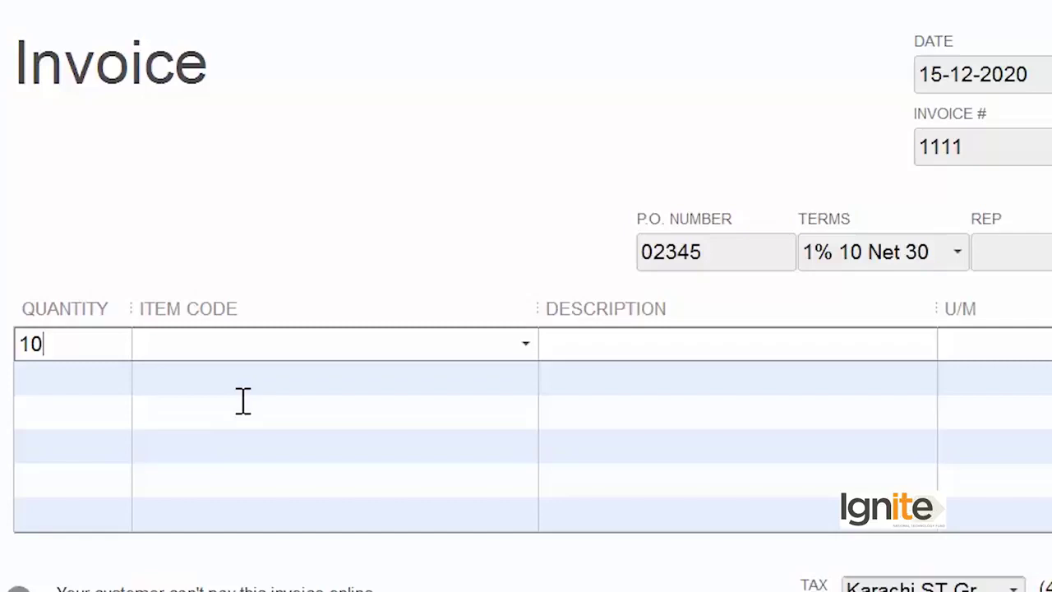
{"action": "left_click", "coordinate": [529, 352]}
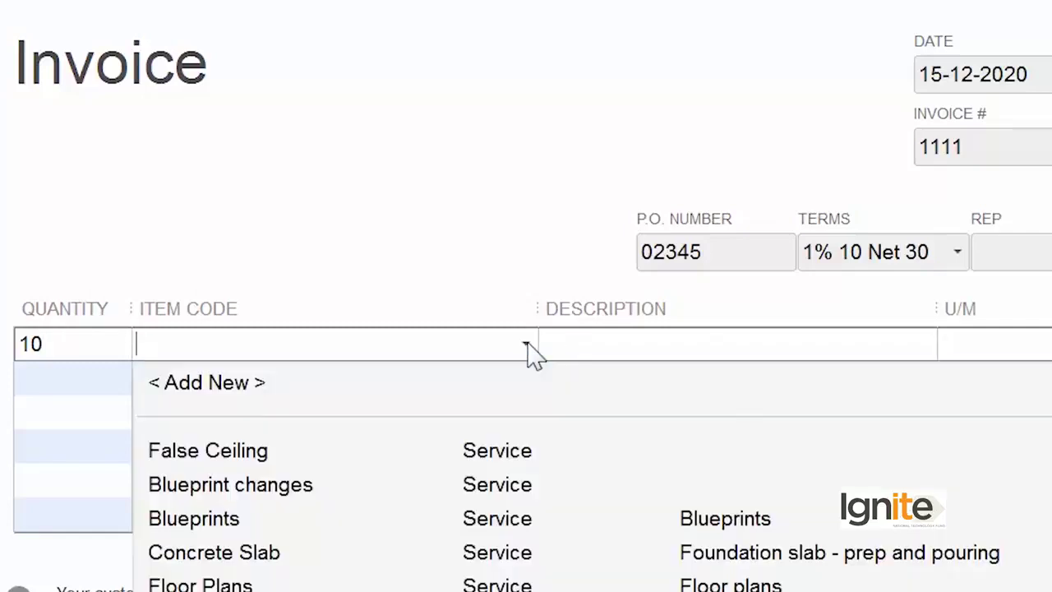
{"action": "left_click", "coordinate": [271, 457]}
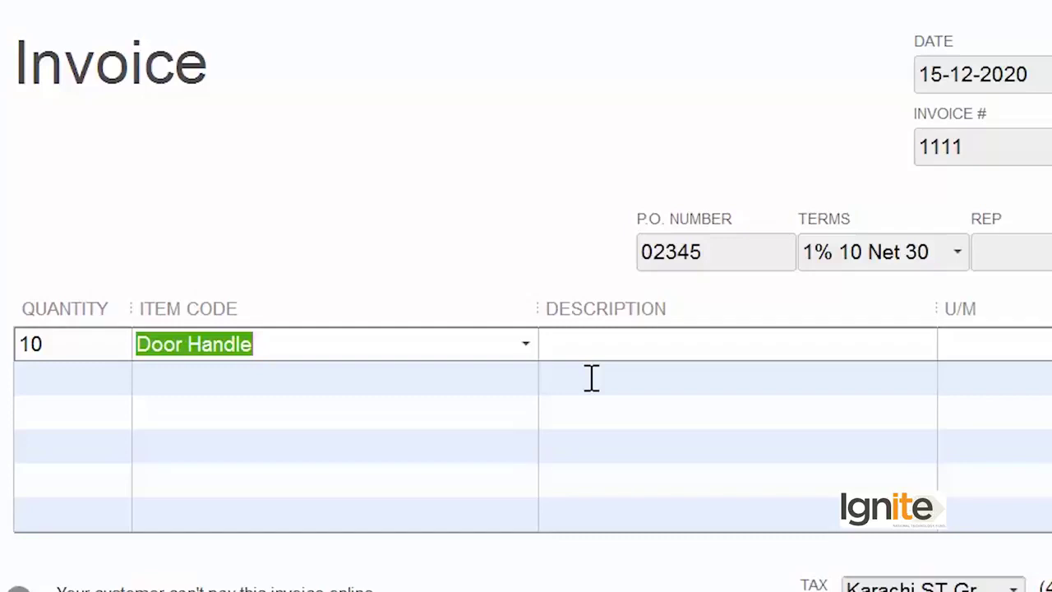
- Confirm Door Handle at 1,500.00 each, class blank, for a 15,720.00 total with Karachi tax
{"action": "left_click", "coordinate": [623, 348]}
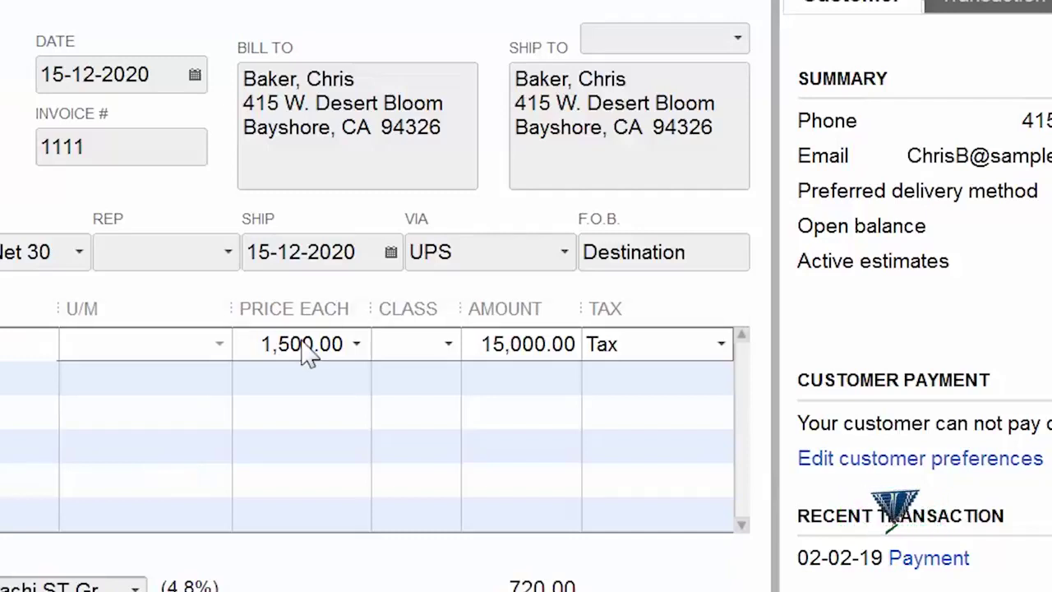
{"action": "left_click", "coordinate": [361, 349]}
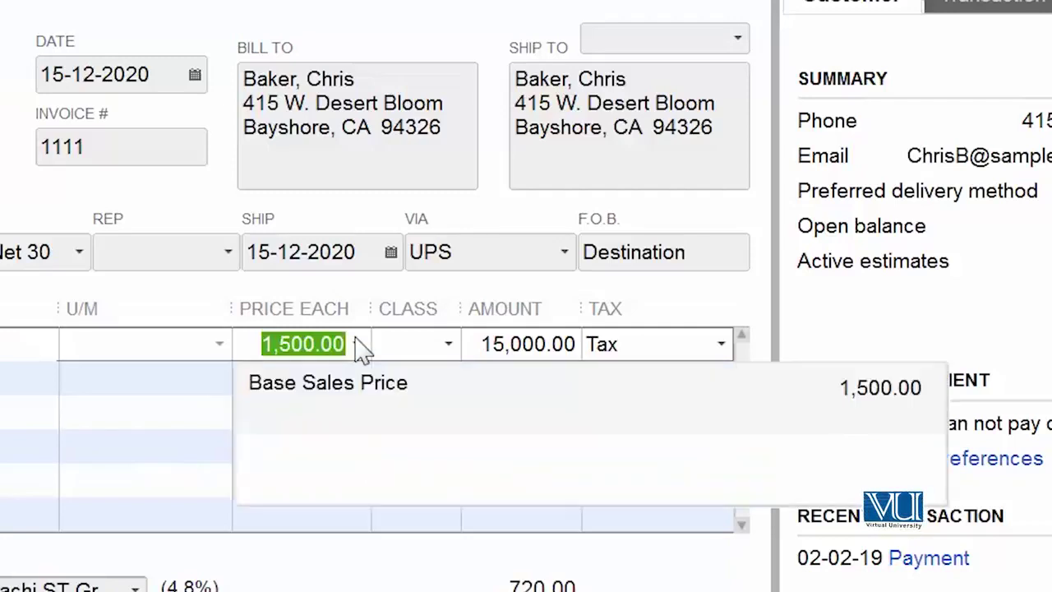
{"action": "left_click", "coordinate": [451, 345]}
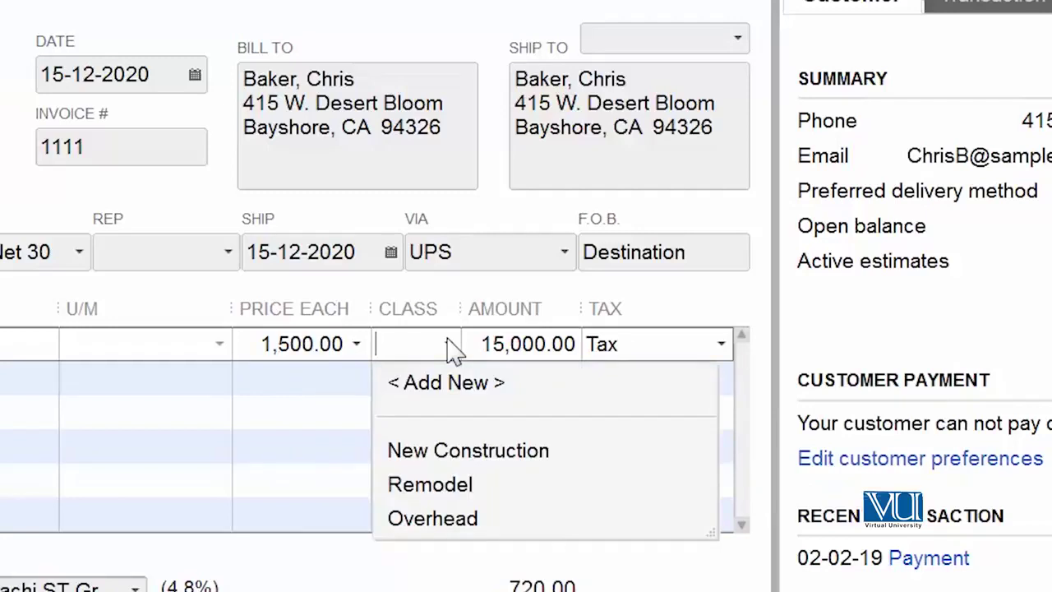
{"action": "left_click", "coordinate": [353, 406]}
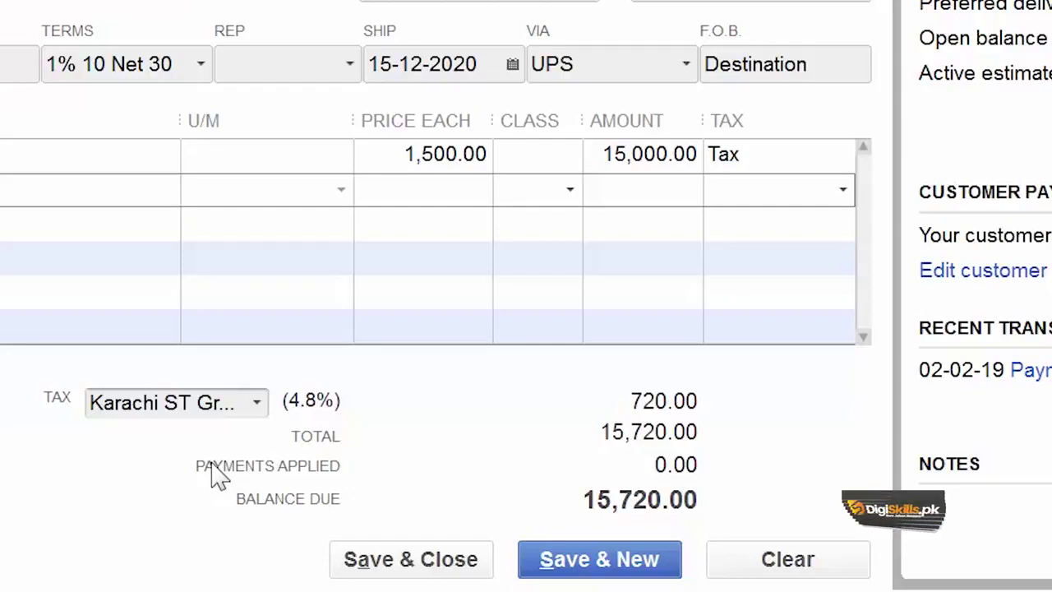
{"action": "left_click", "coordinate": [258, 408]}
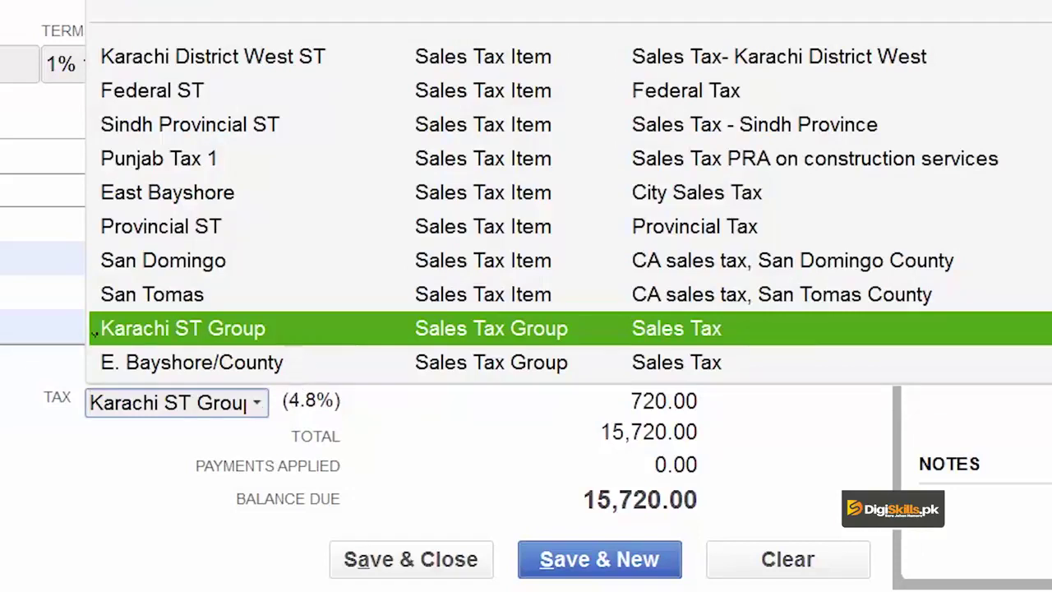
{"action": "left_click", "coordinate": [96, 330]}
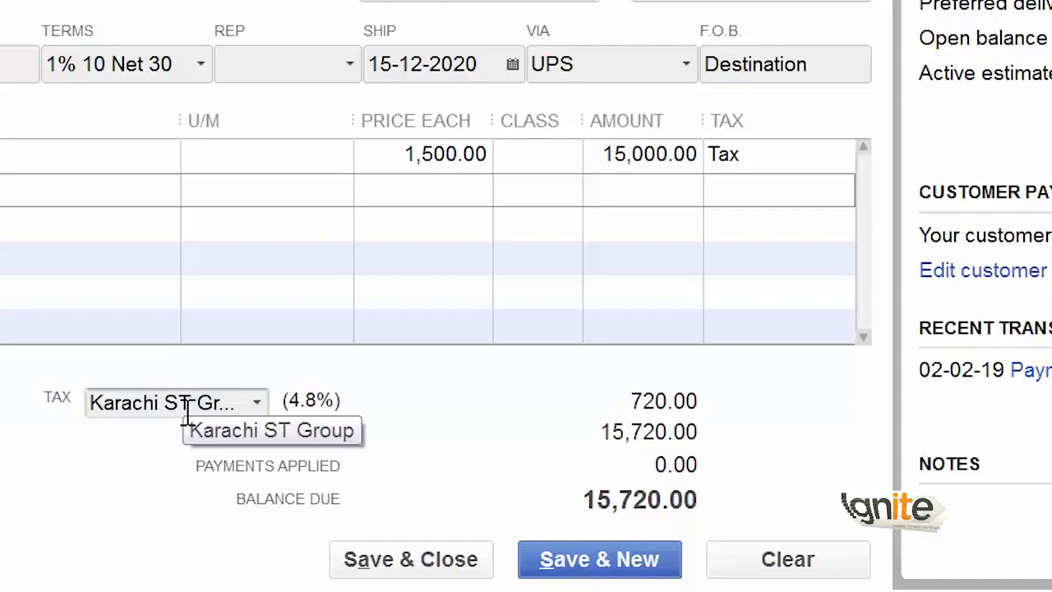
{"action": "left_click", "coordinate": [263, 410]}
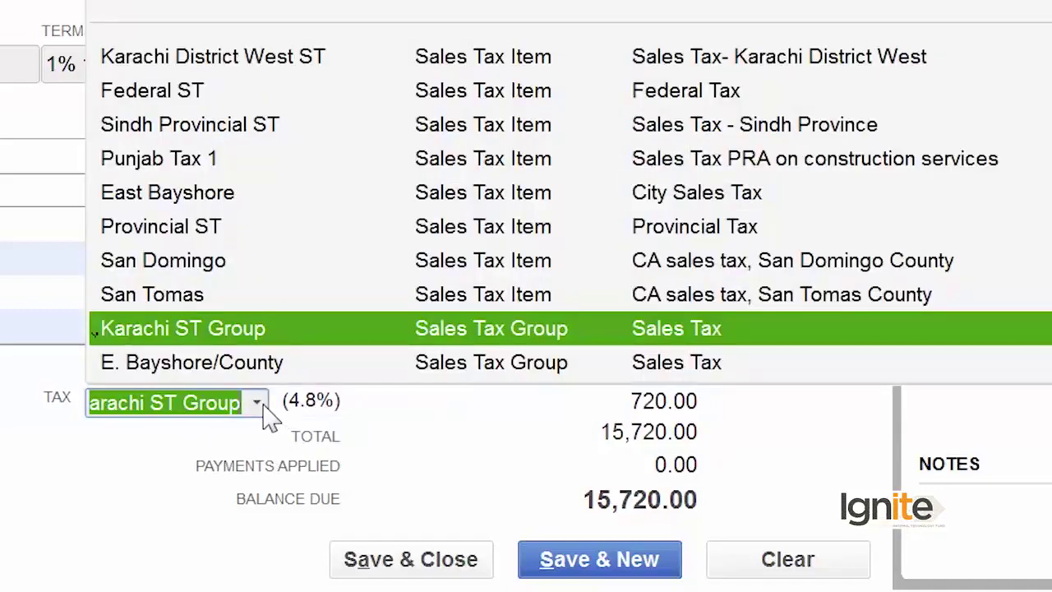
{"action": "left_click", "coordinate": [264, 410]}
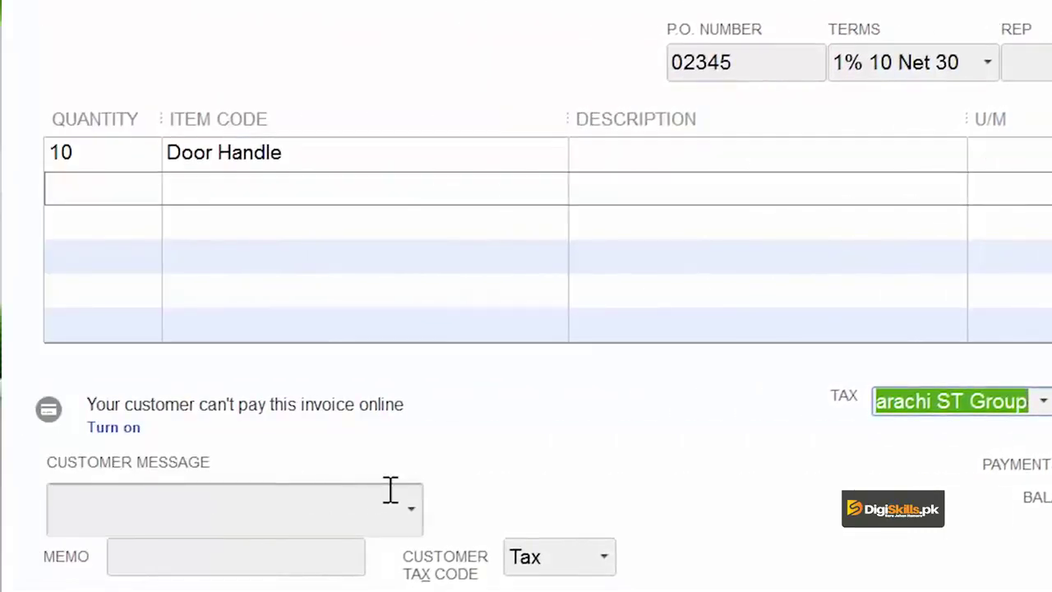
- Choose the preset message "It's been a pleasure working with you!" for the invoice
{"action": "left_click", "coordinate": [411, 507]}
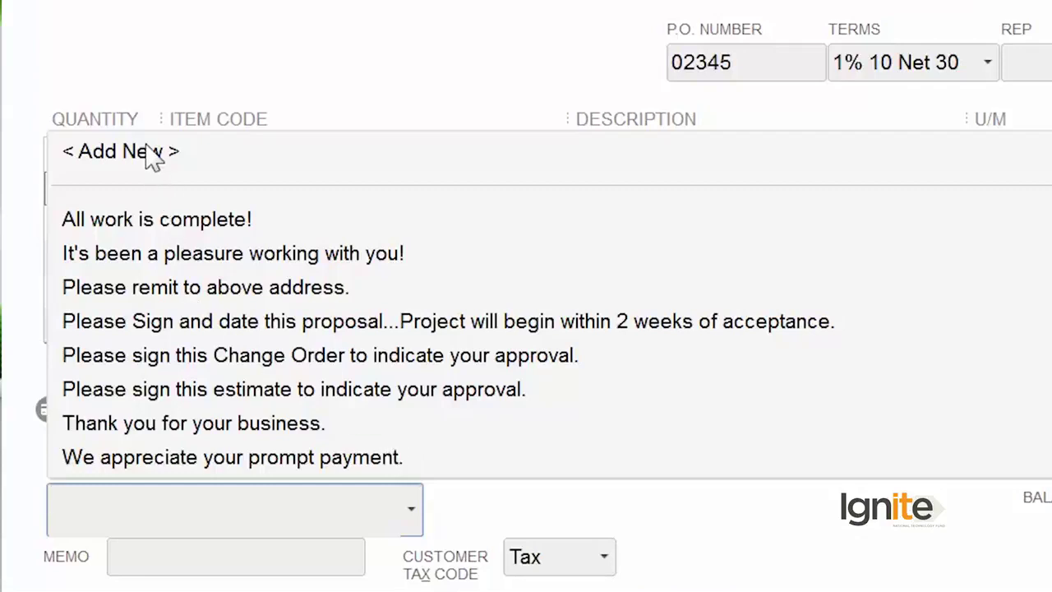
{"action": "left_click", "coordinate": [205, 260]}
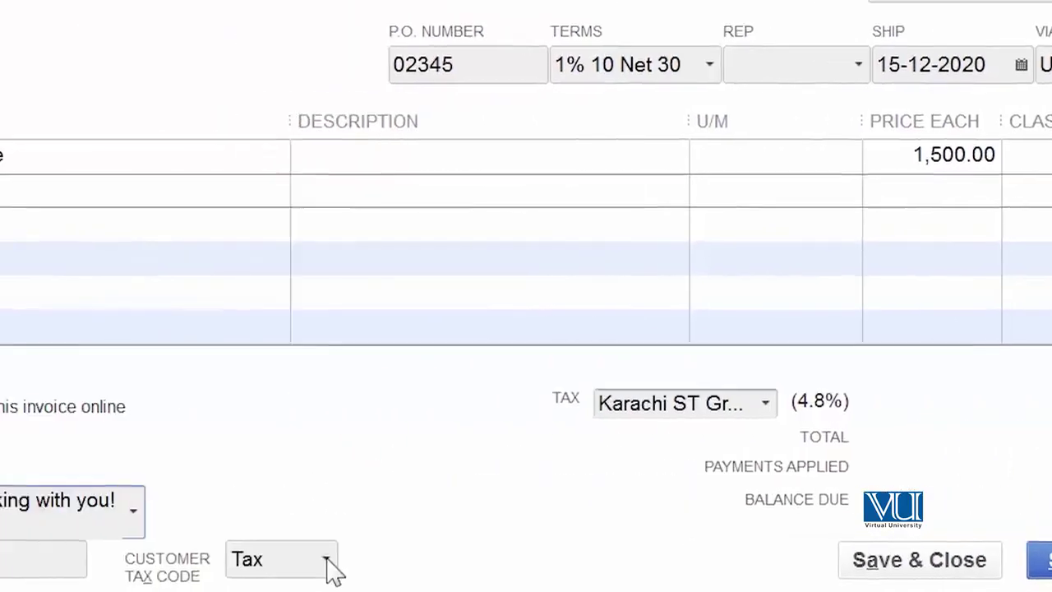
{"action": "left_click", "coordinate": [331, 563]}
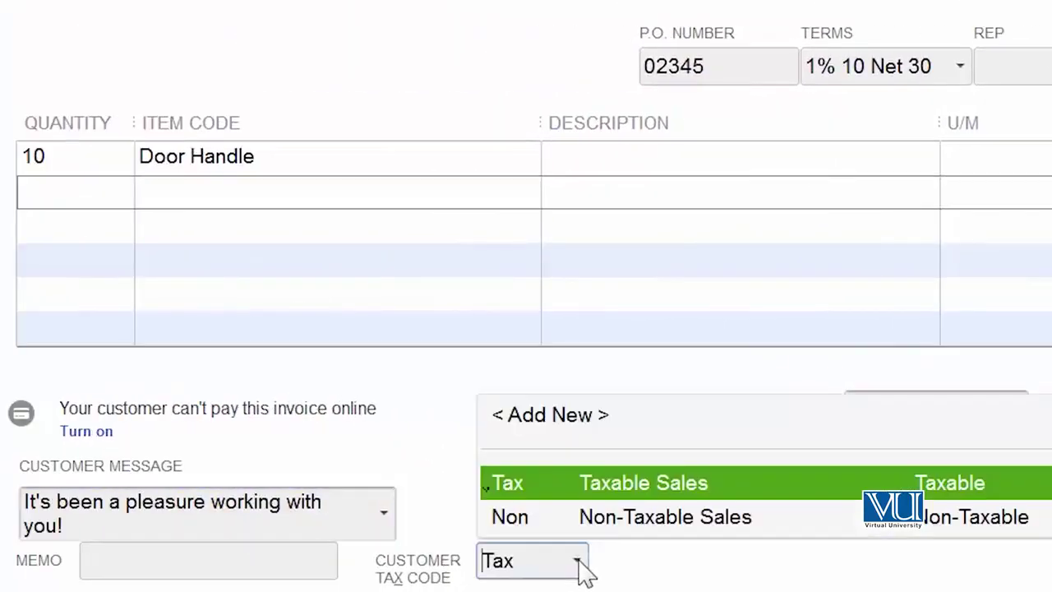
{"action": "left_click", "coordinate": [637, 526]}
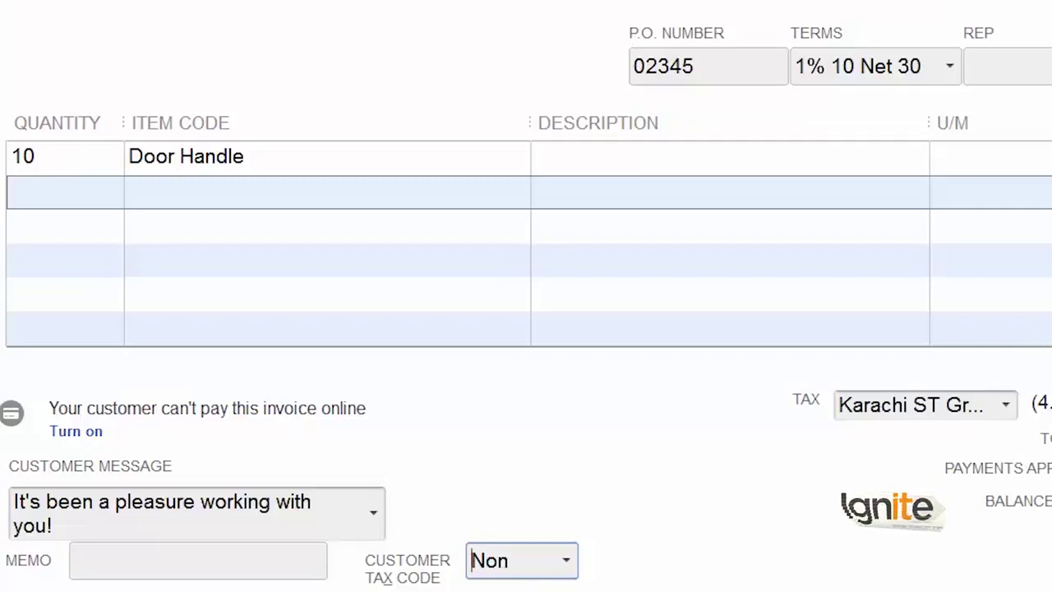
{"action": "left_click", "coordinate": [569, 561]}
{"action": "left_click", "coordinate": [598, 485]}
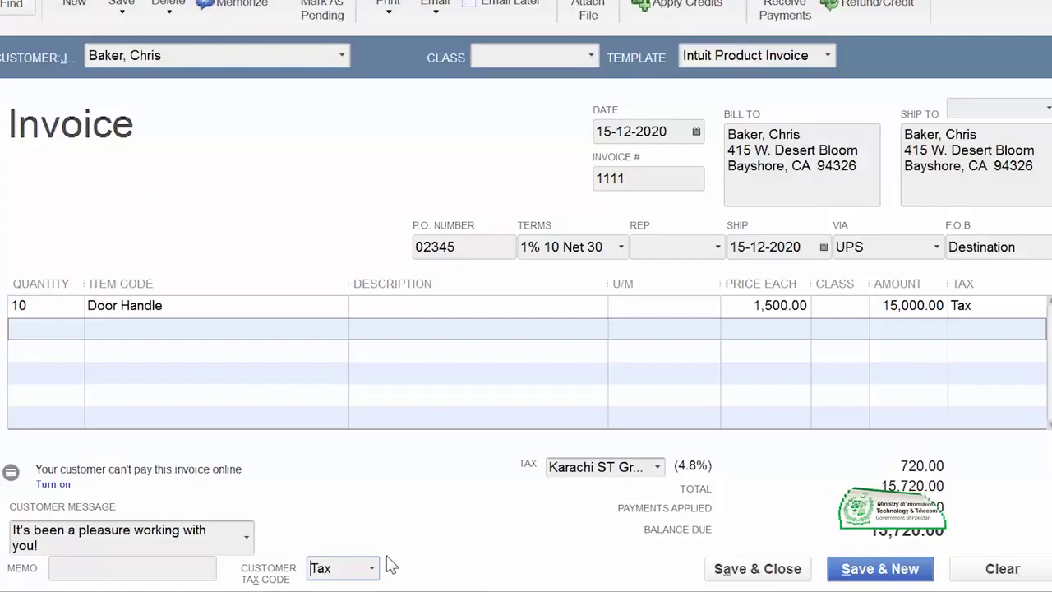
- Save and close invoice 1111 for 15,720.00, accepting the update to the customer's stored information
{"action": "left_click", "coordinate": [759, 573]}
{"action": "left_click", "coordinate": [584, 189]}
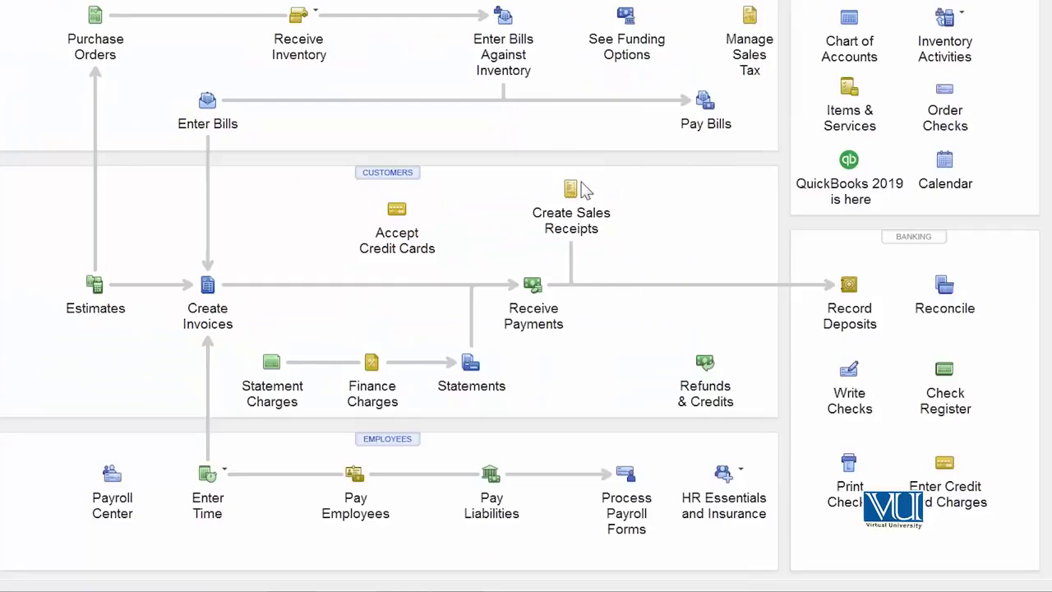